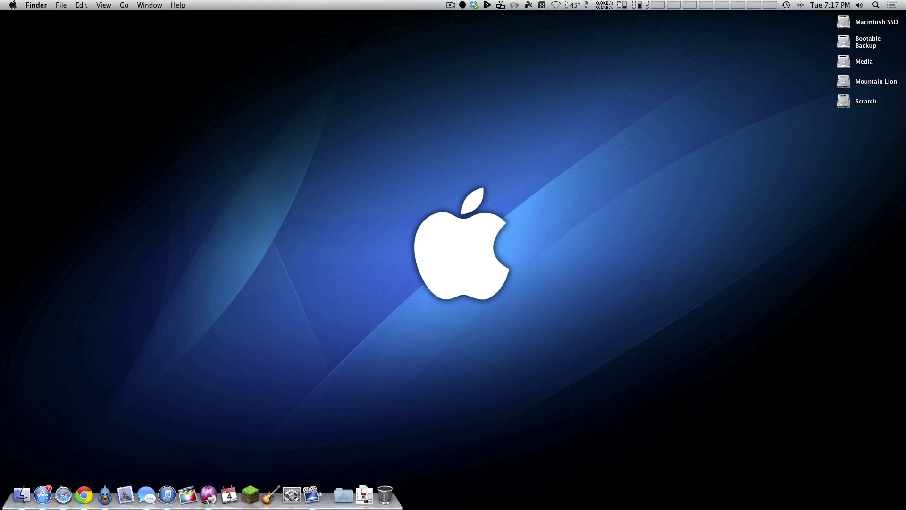
Open the Mac App Store's Updates list with iTunes 11.0.3, GarageBand 6.0.5 and OS X 10.8.4
left_click(43, 494)
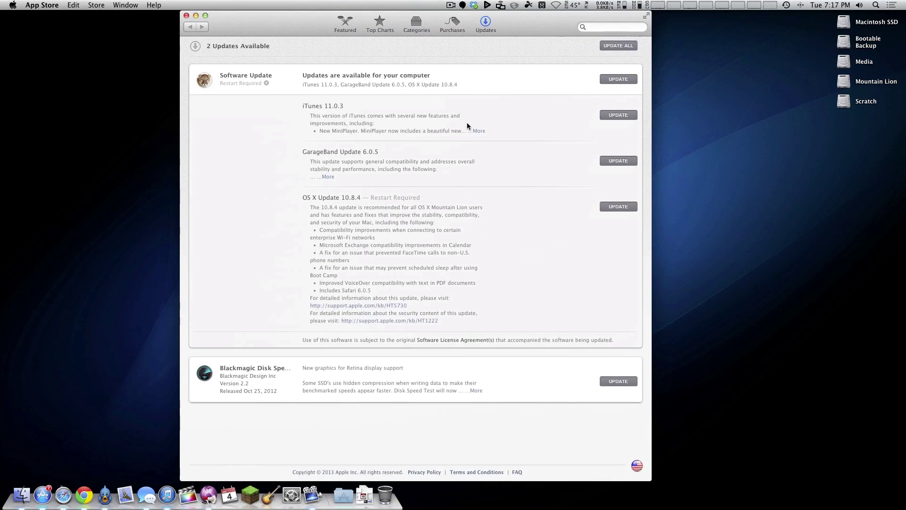
left_click(14, 4)
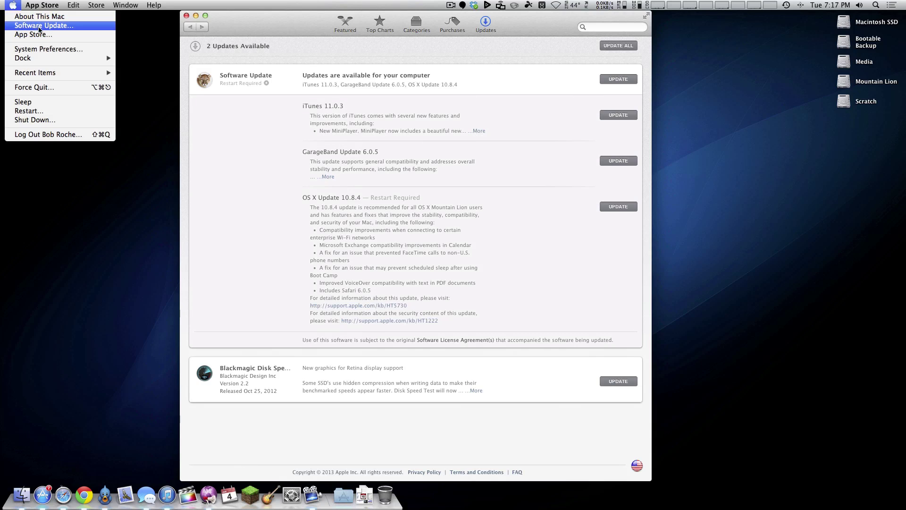
left_click(233, 20)
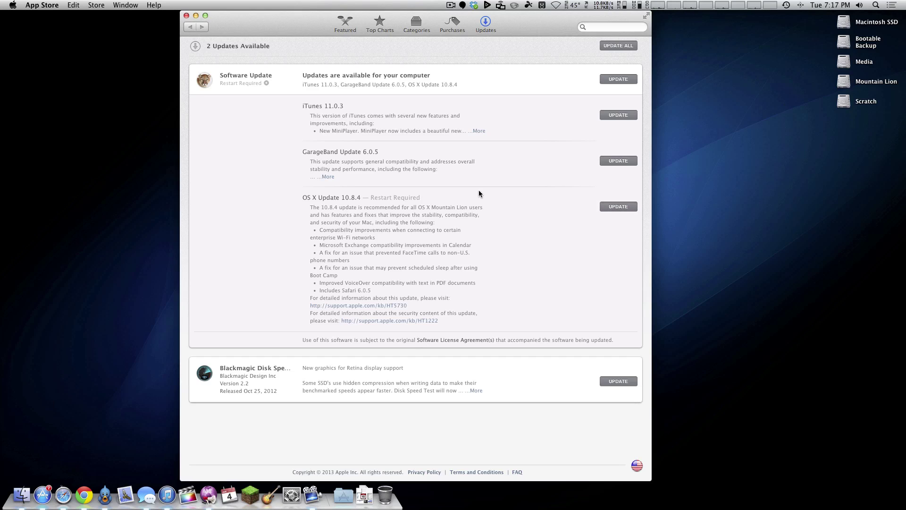
Show the OS X 10.8.4 Combo update page in Safari and open its HT5730 link in a new tab
left_click(358, 306)
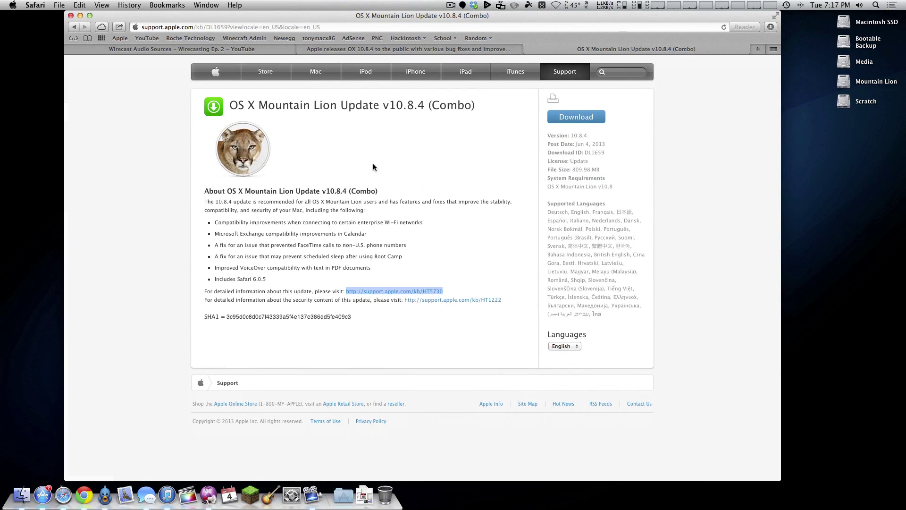
scroll(373, 163, "left", 5)
scroll(375, 164, "right", 5)
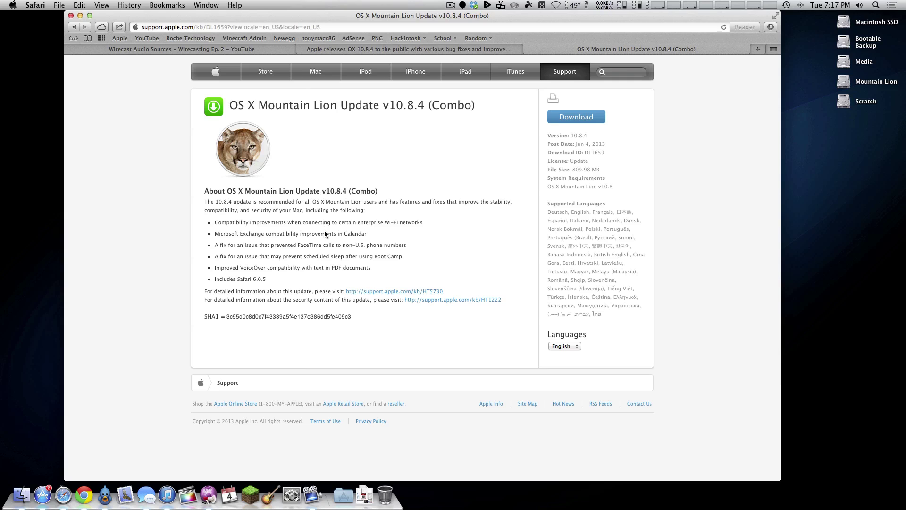
right_click(378, 284)
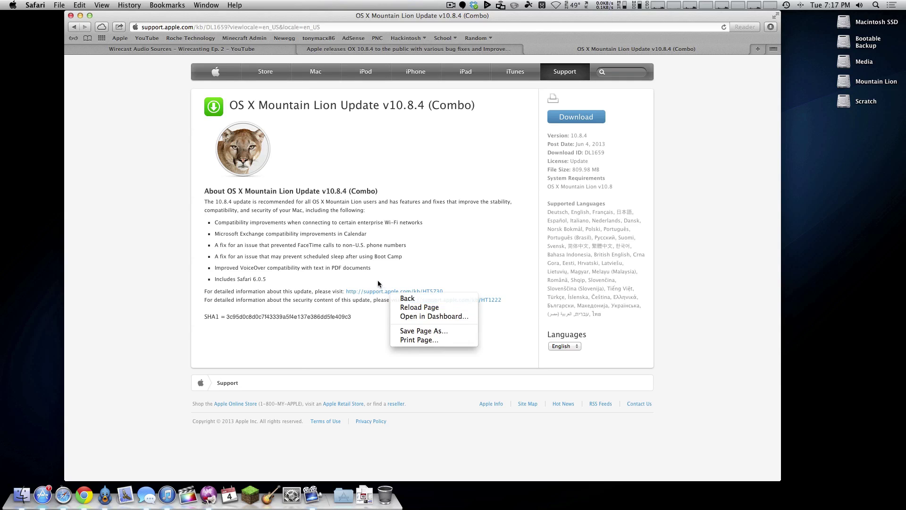
right_click(356, 292)
Open the 'About the OS X Mountain Lion 10.8.4 Update' article in its new tab
left_click(371, 304)
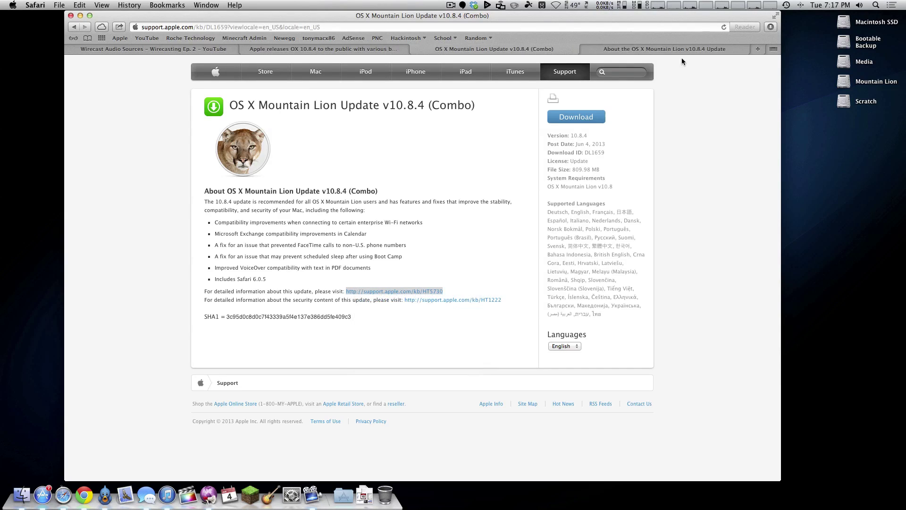
left_click(684, 46)
scroll(344, 196, "down", 10)
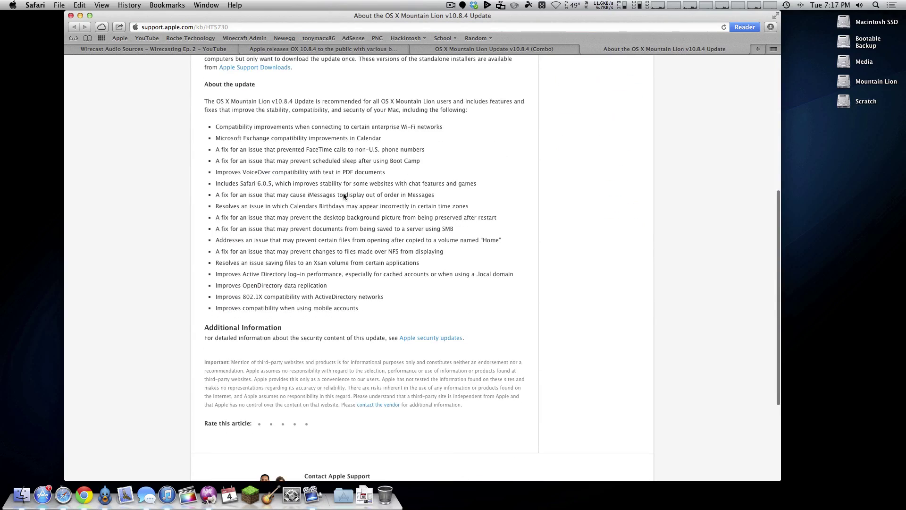
scroll(342, 193, "up", 1)
scroll(340, 192, "up", 3)
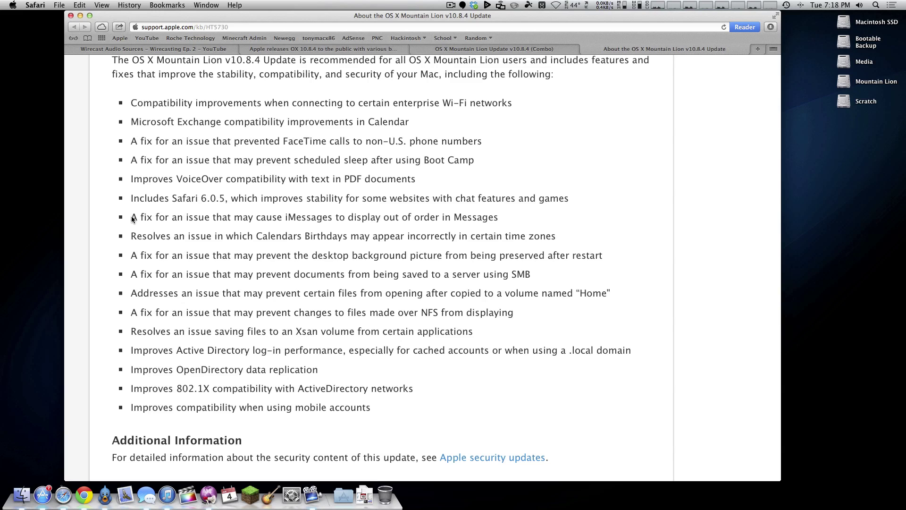
Read the fixes list, highlighting the iMessages bullet and zooming out, then return to Updates
left_click_drag(132, 218, 369, 222)
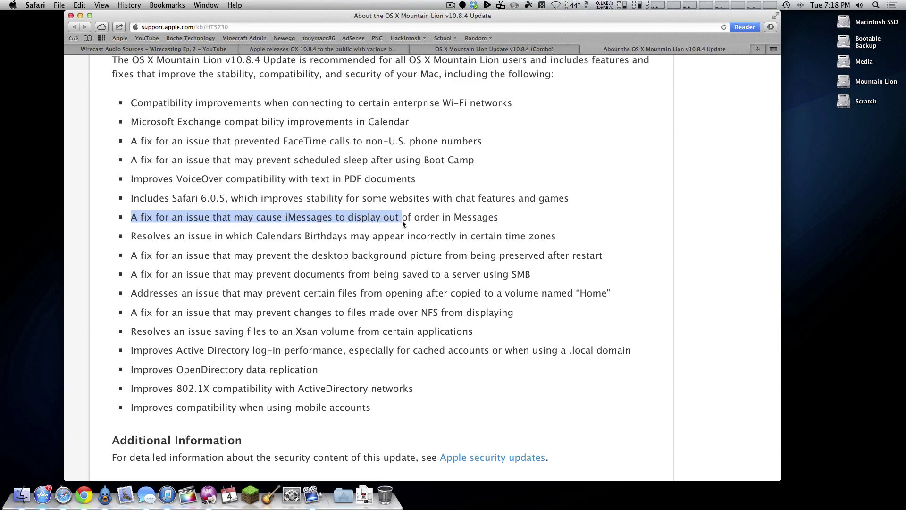
left_click(456, 222)
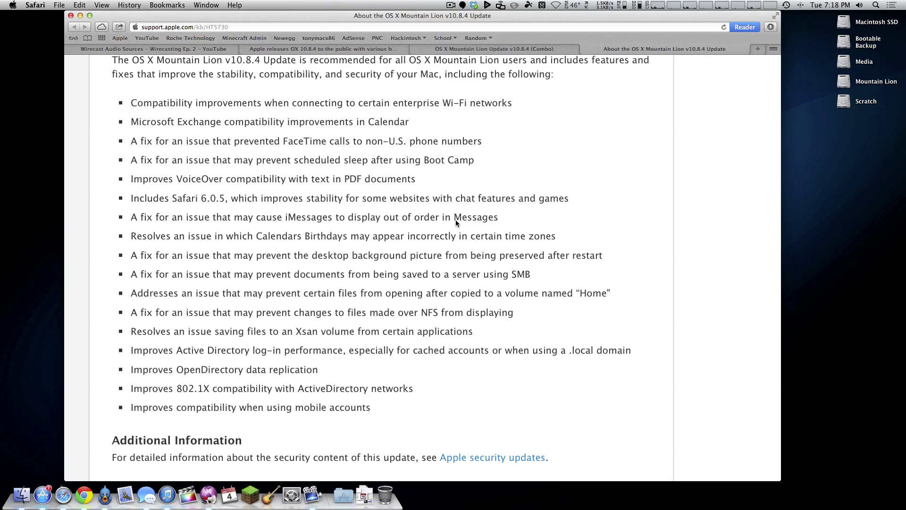
key("super+minus")
key("super+minus")
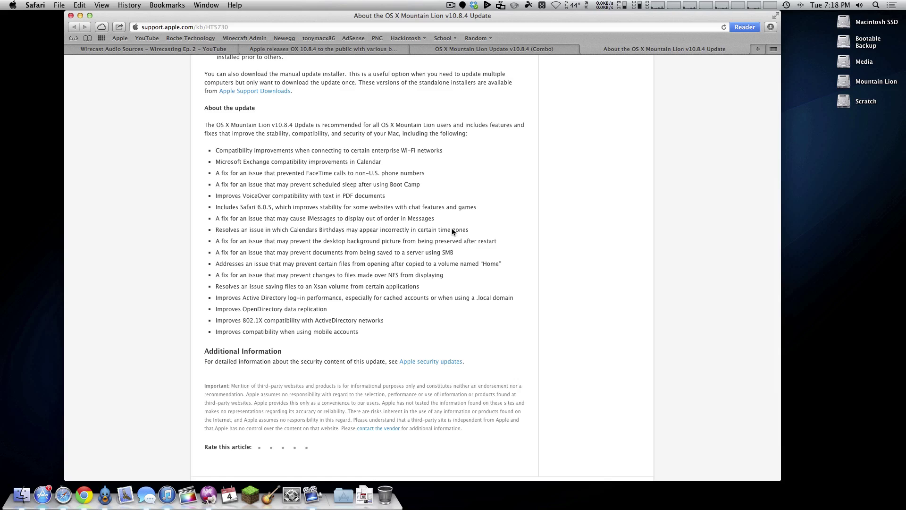
scroll(452, 230, "up", 5)
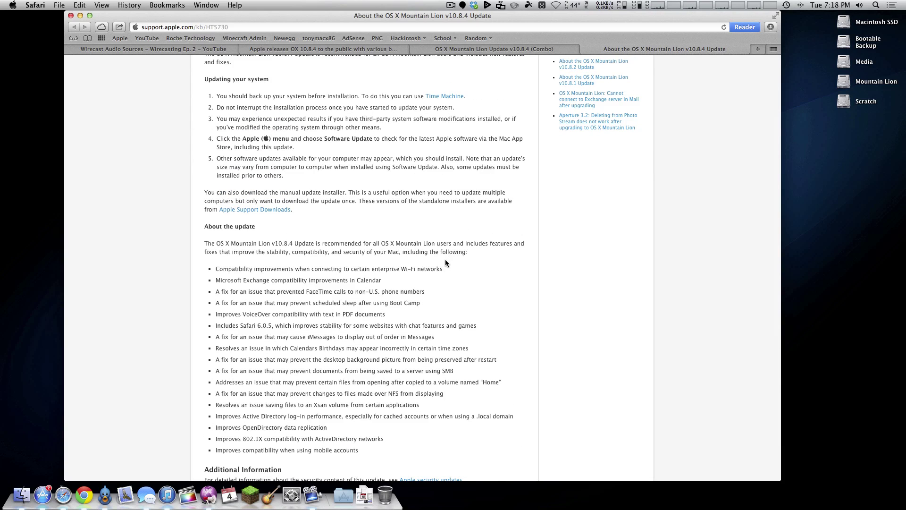
scroll(446, 259, "down", 4)
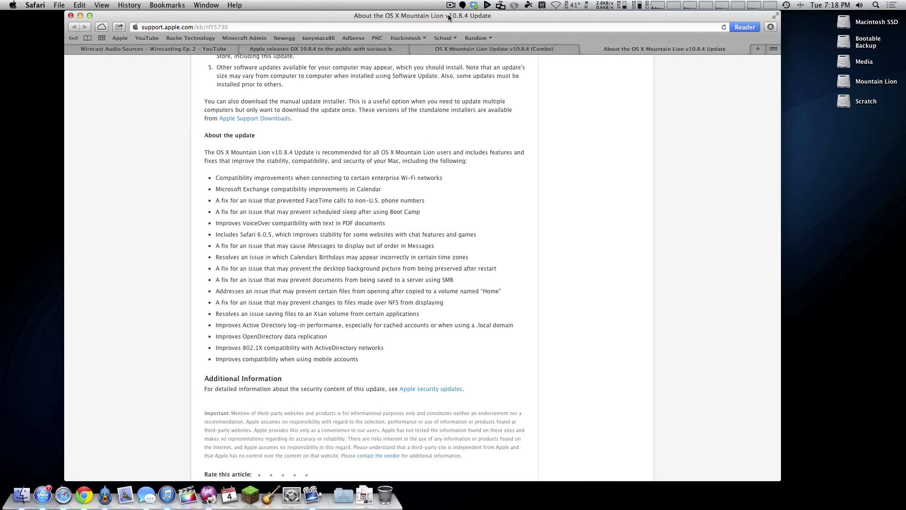
key("ctrl+Right")
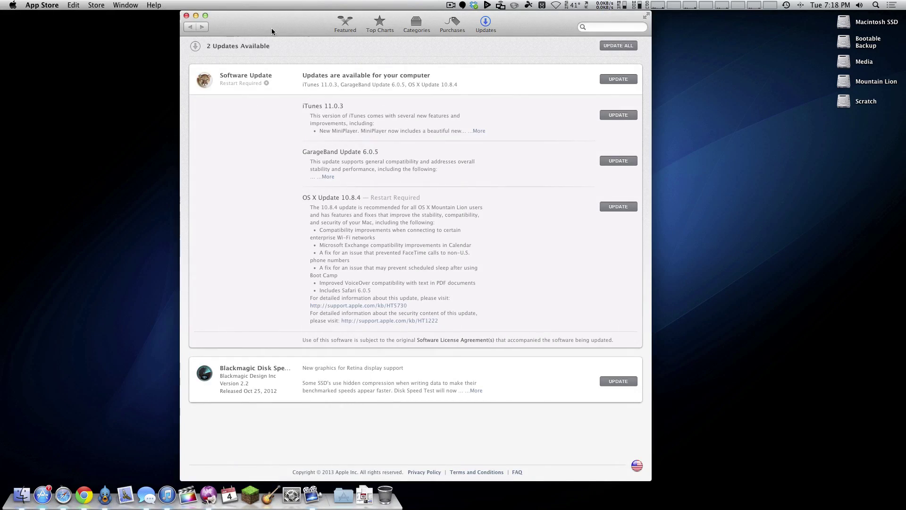
Download OS X Update 10.8.4 and restart the computer to install it
left_click(622, 207)
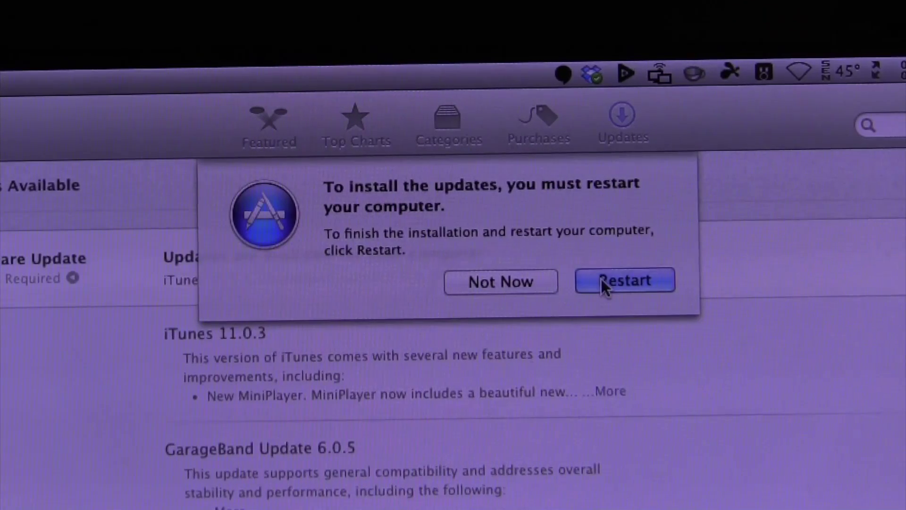
left_click(602, 278)
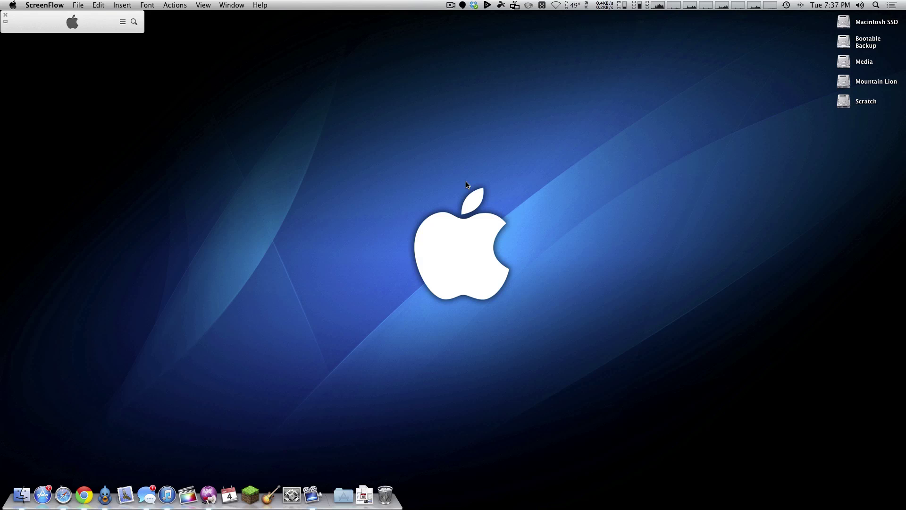
left_click(12, 5)
left_click(14, 17)
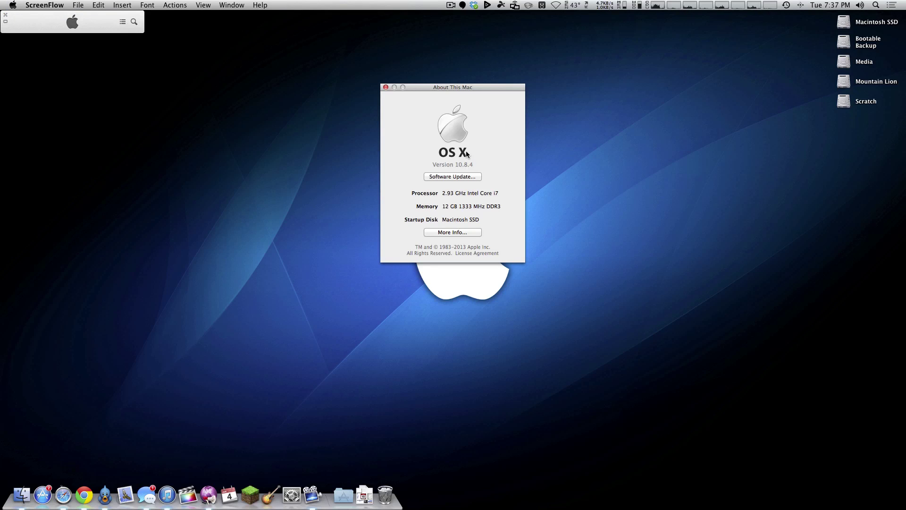
key("XF86AudioRaiseVolume")
left_click(385, 88)
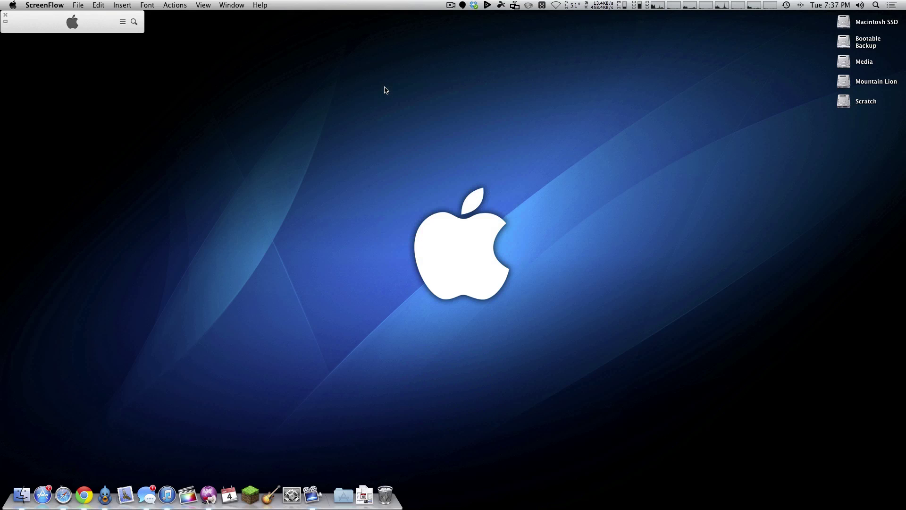
left_click_drag(0, 111, 753, 126)
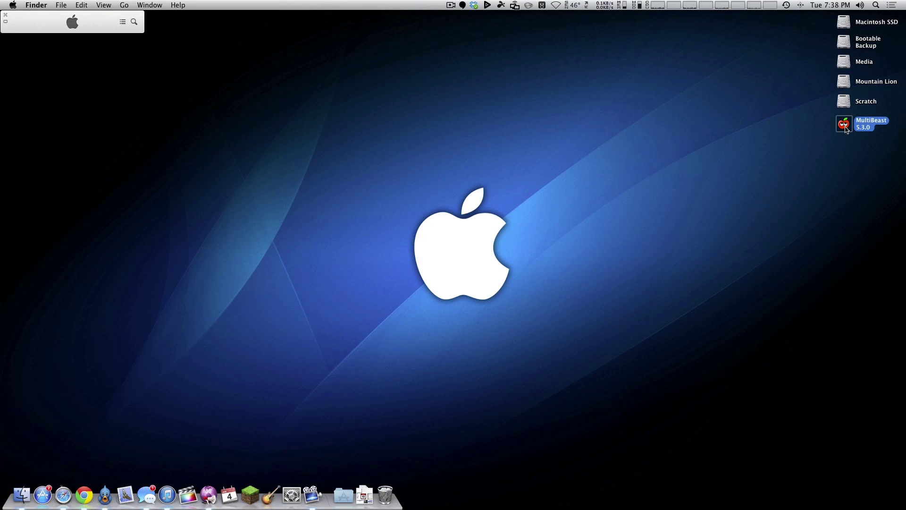
Launch MultiBeast 5.3.0, continue past Introduction and Read Me, and agree to the licence
double_click(844, 125)
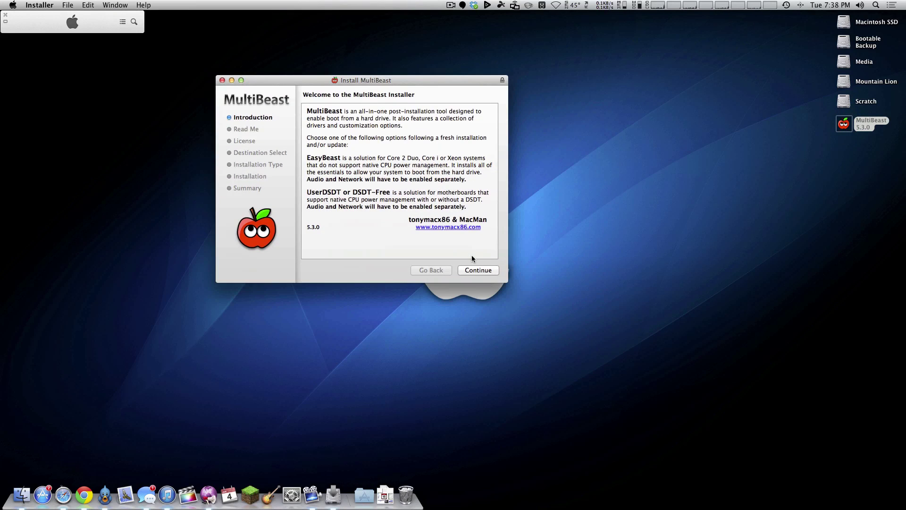
left_click(475, 270)
left_click(474, 270)
left_click(474, 270)
left_click(449, 157)
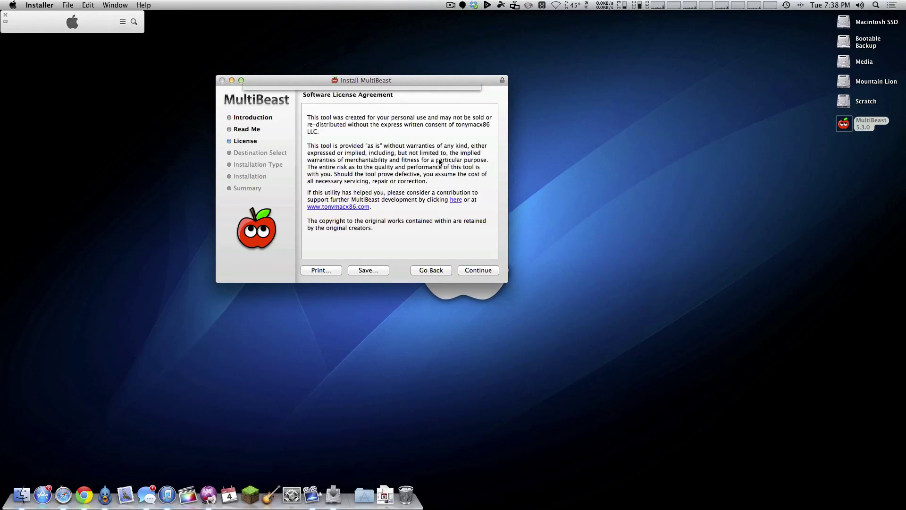
left_click_drag(385, 82, 391, 79)
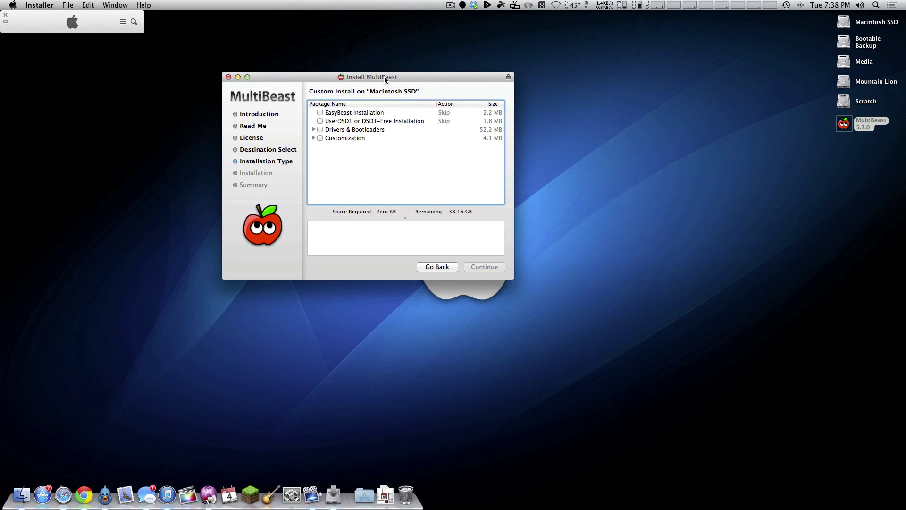
Tick the ALC889 driver under Drivers > Audio > Realtek ALC8xx > With DSDT
left_click(314, 129)
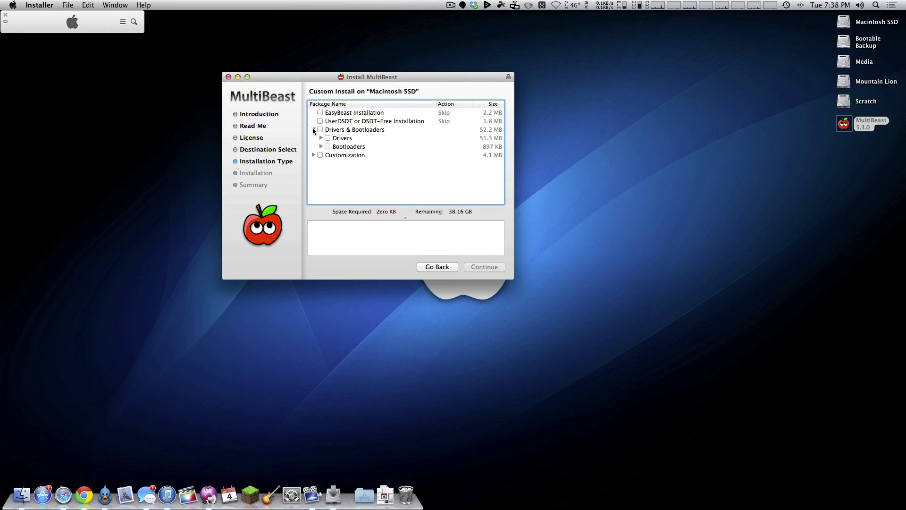
left_click(321, 138)
left_click(329, 146)
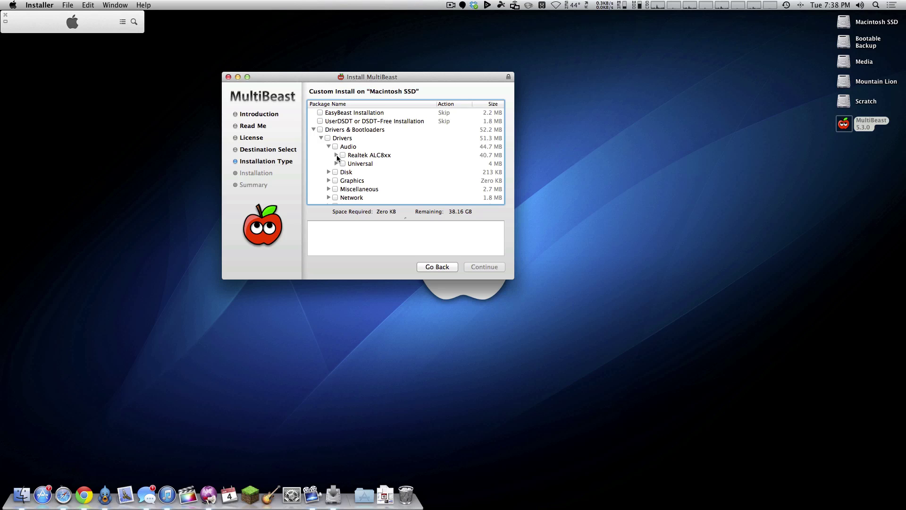
left_click(336, 155)
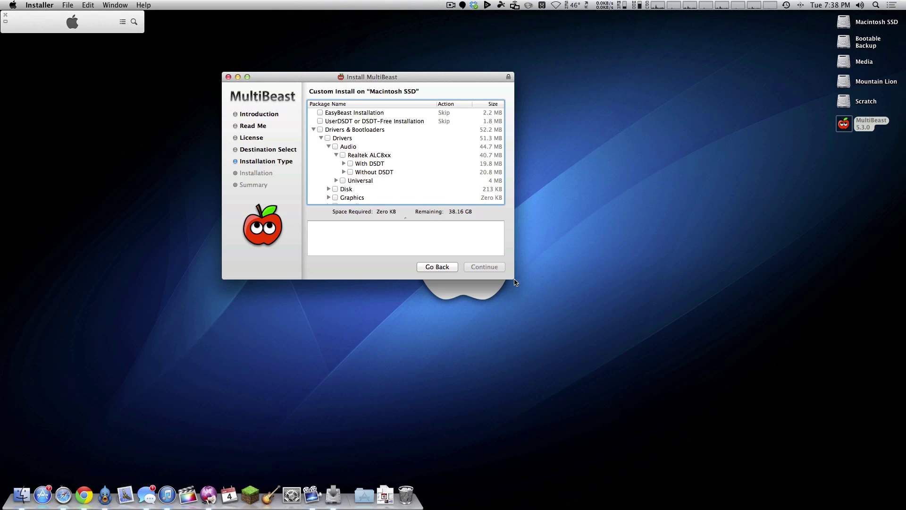
left_click_drag(514, 281, 580, 320)
left_click(344, 163)
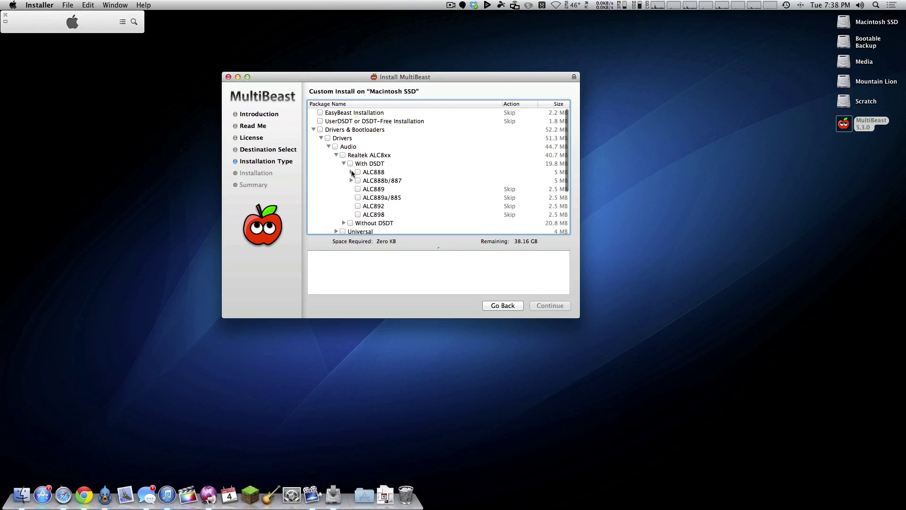
scroll(351, 170, "down", 1)
left_click(364, 183)
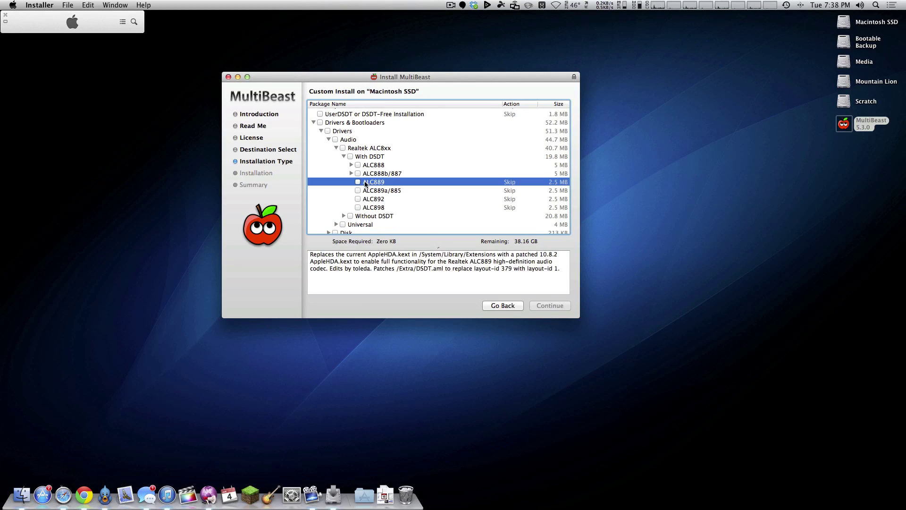
left_click(357, 182)
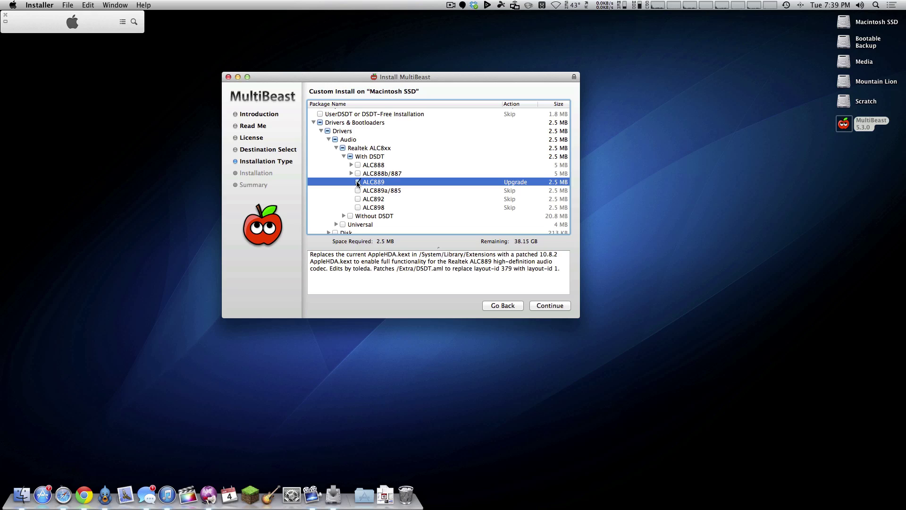
Browse the Without DSDT and Network driver groups, then continue to the 2.5 MB install summary
left_click(343, 155)
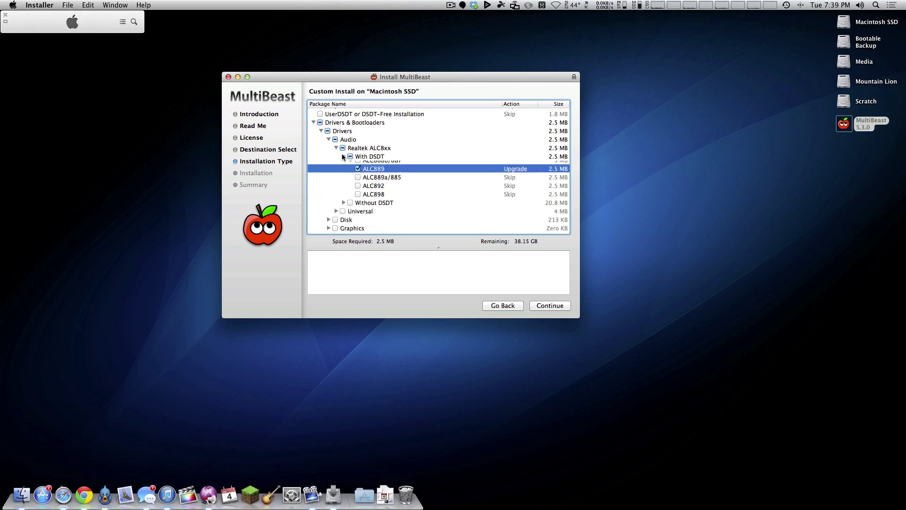
left_click(342, 164)
left_click(343, 165)
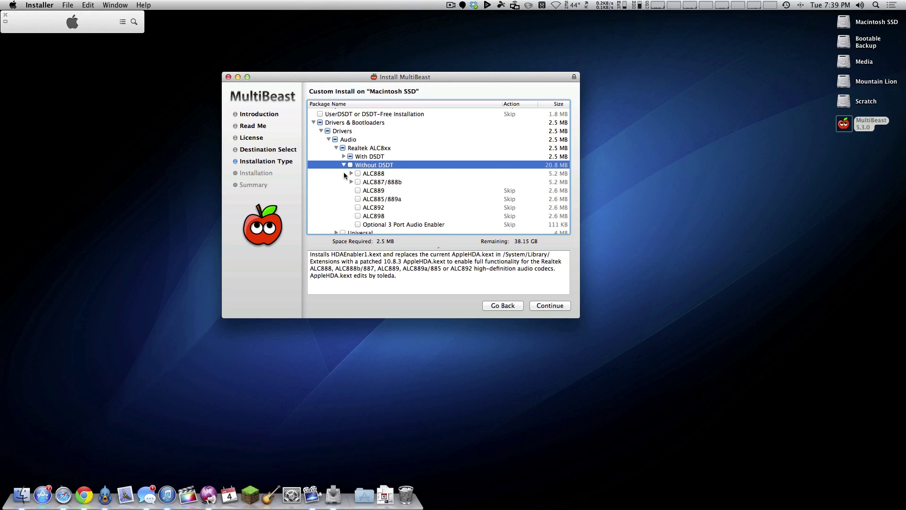
scroll(347, 177, "down", 1)
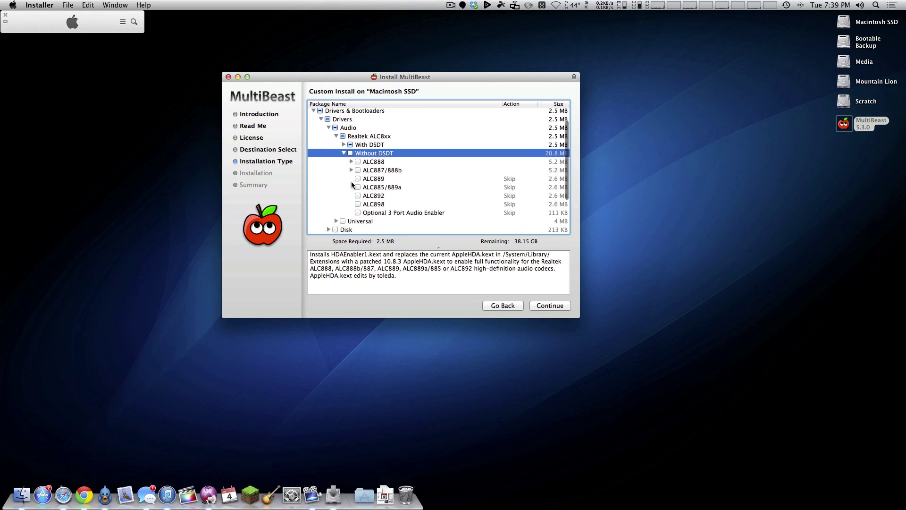
left_click(344, 153)
scroll(342, 156, "up", 3)
scroll(343, 167, "down", 1)
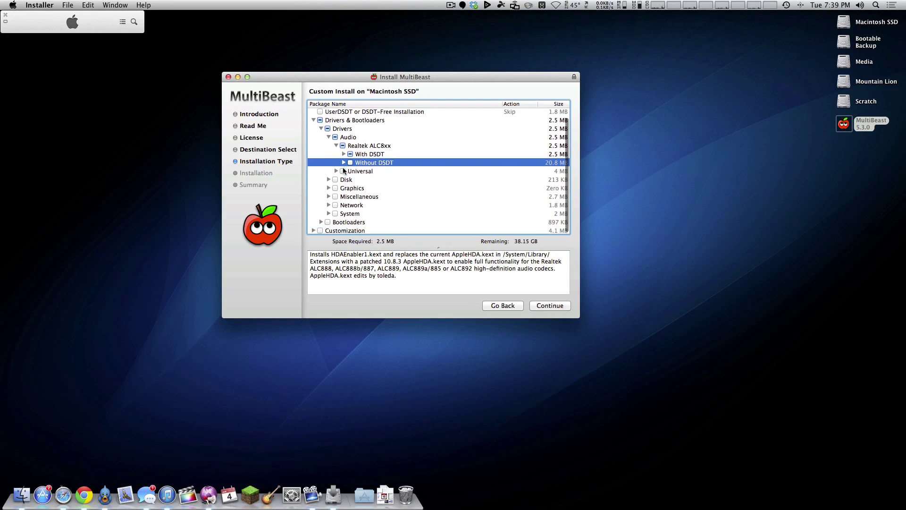
left_click(329, 204)
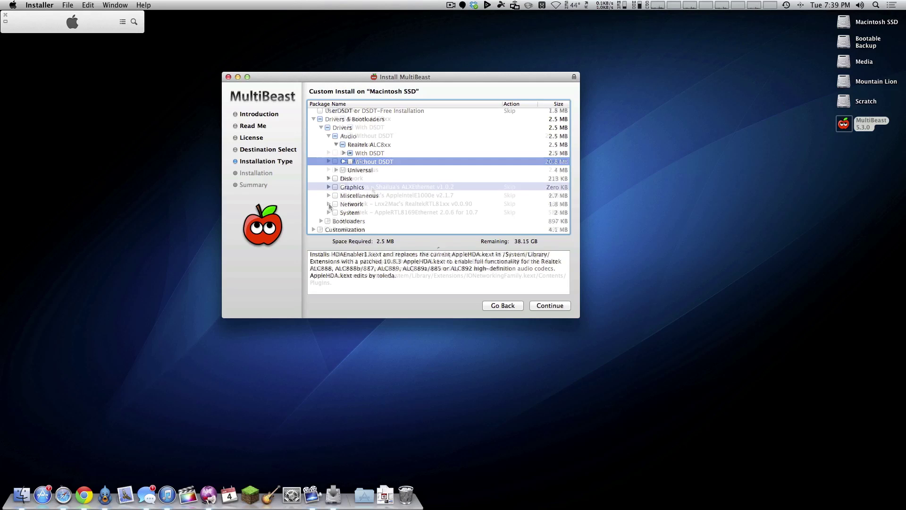
left_click(329, 186)
scroll(350, 179, "up", 3)
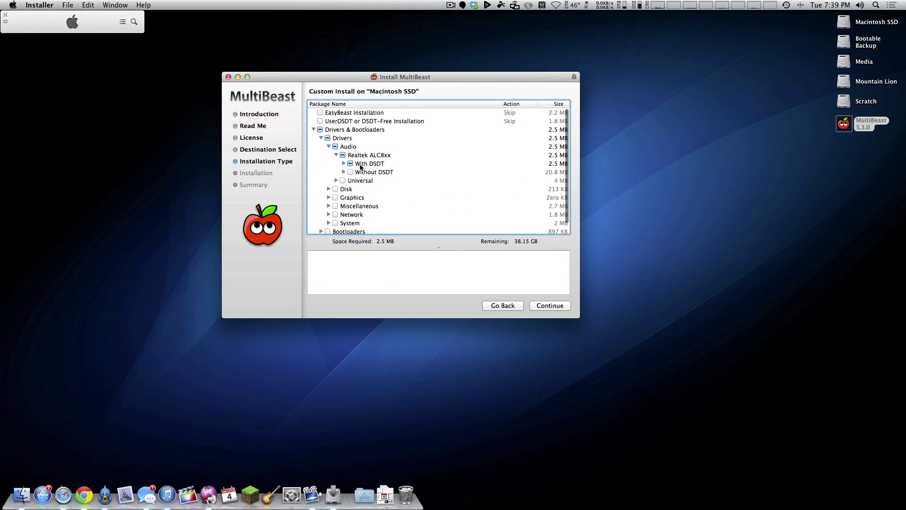
left_click(540, 303)
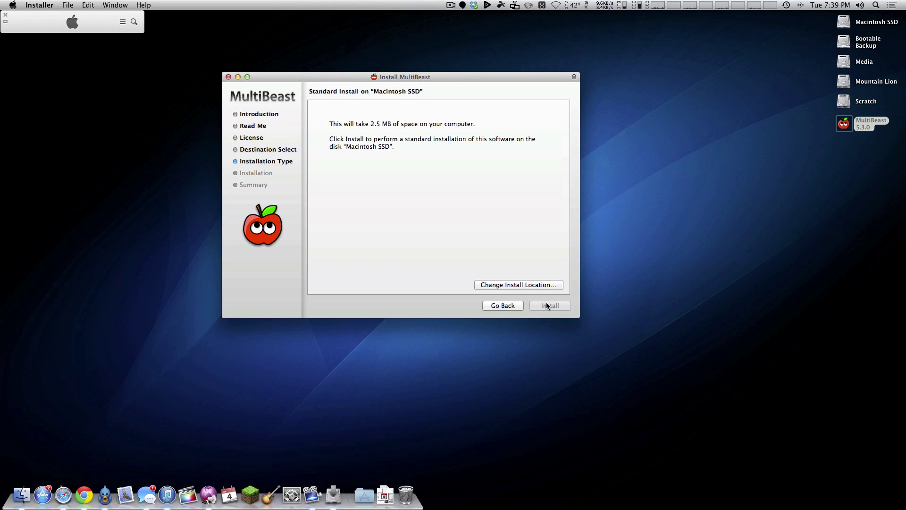
Install the 2.5 MB ALC889 driver on Macintosh SSD, authorising with the administrator password
left_click(546, 306)
key("Return")
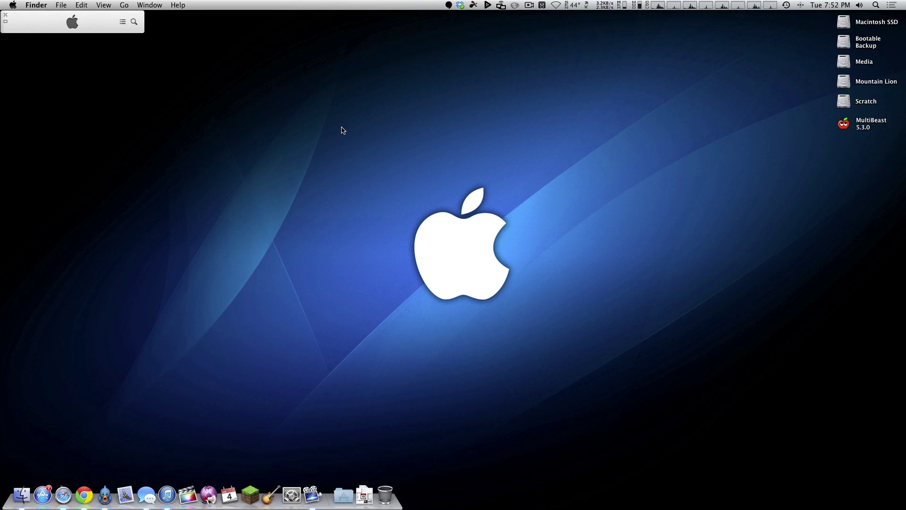
Raise the system volume to confirm audio output works after the driver install
key("XF86AudioRaiseVolume")
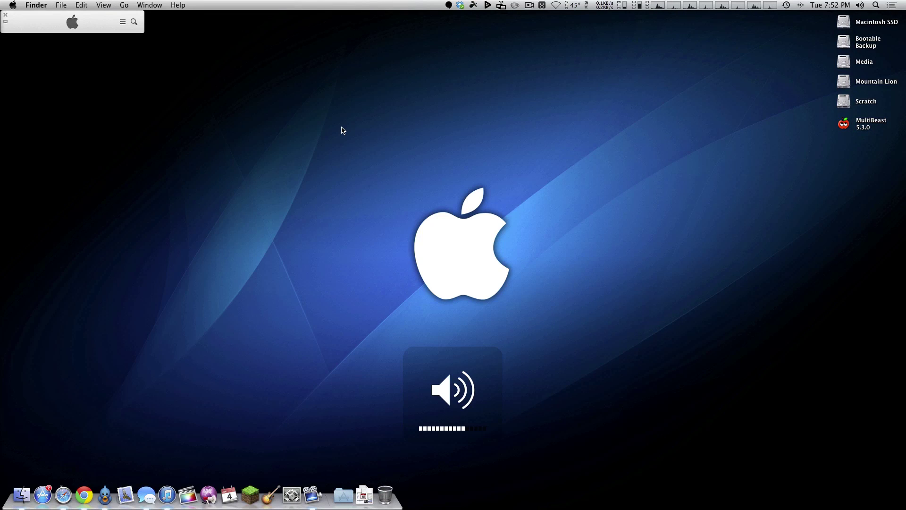